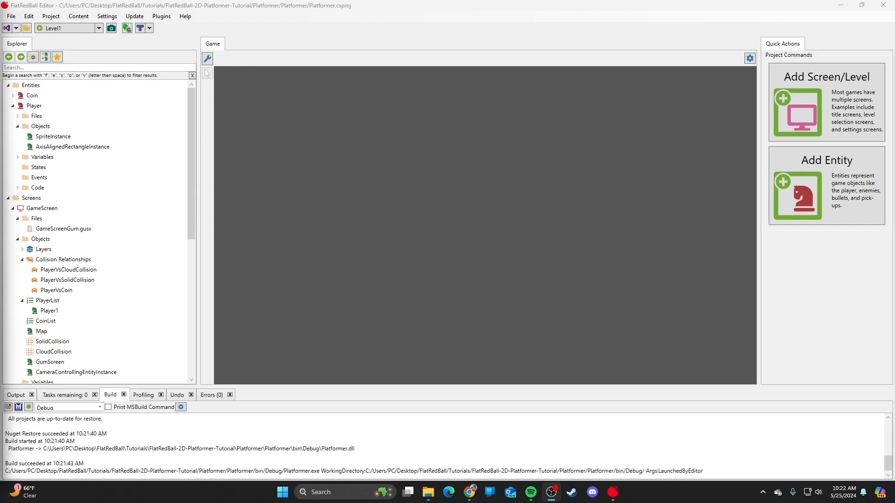
pyautogui.scroll(-5, 130, 239)
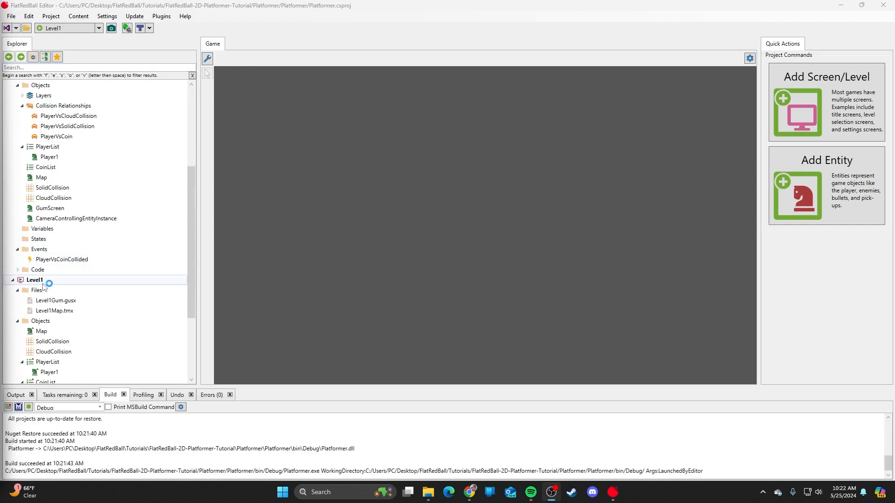
pyautogui.scroll(-4, 37, 285)
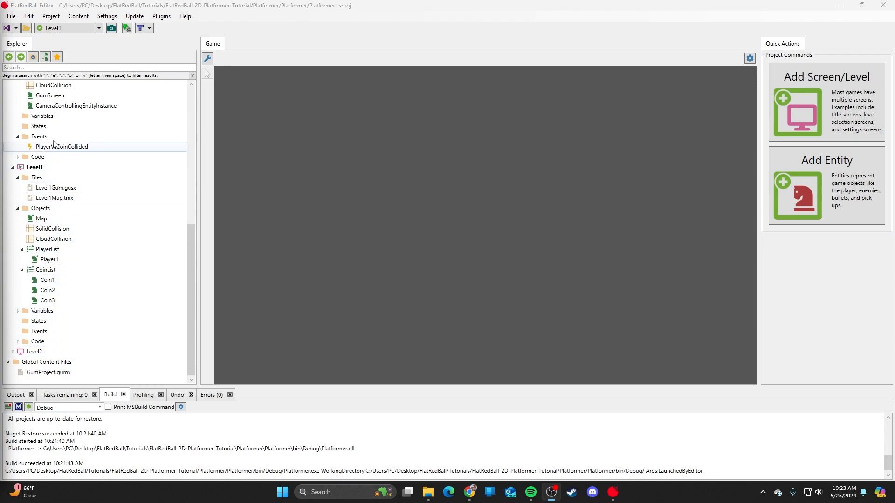
pyautogui.click(99, 28)
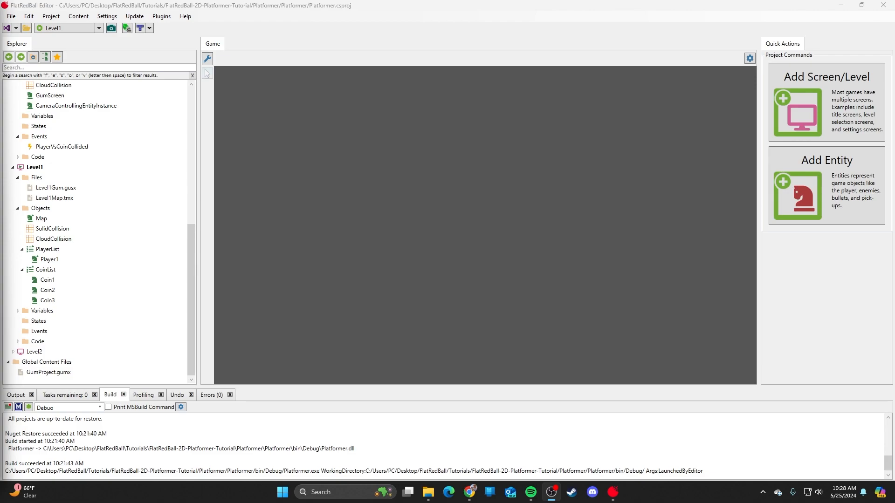
# Add a new entity named Door with Axis Aligned Rectangle collision, keeping the default factory and GameScreen list options
pyautogui.scroll(9, 96, 228)
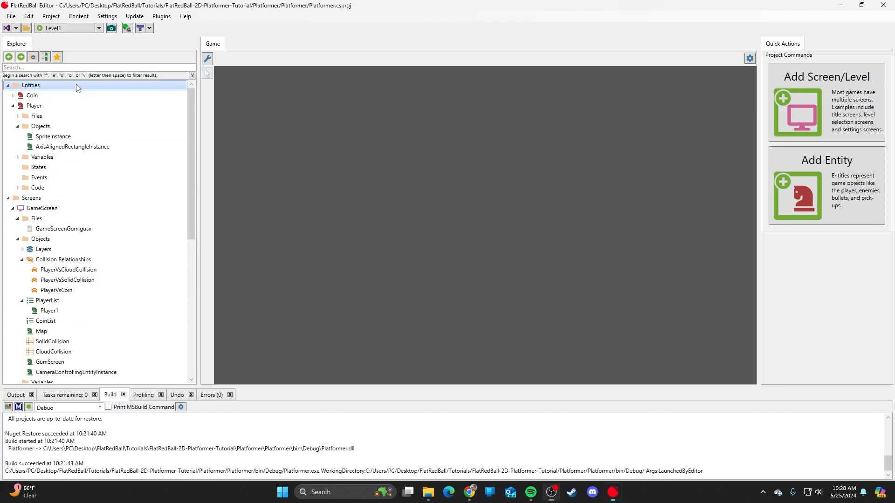
pyautogui.rightClick(77, 86)
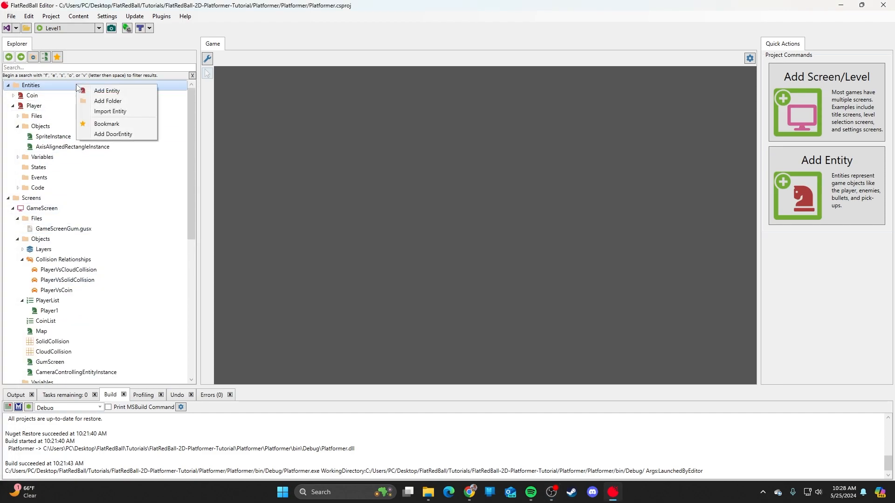
pyautogui.click(133, 90)
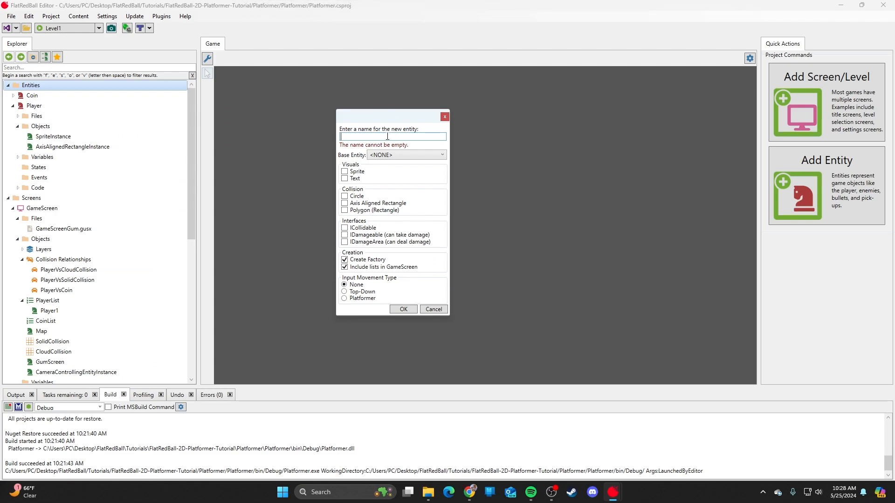
pyautogui.write('Door')
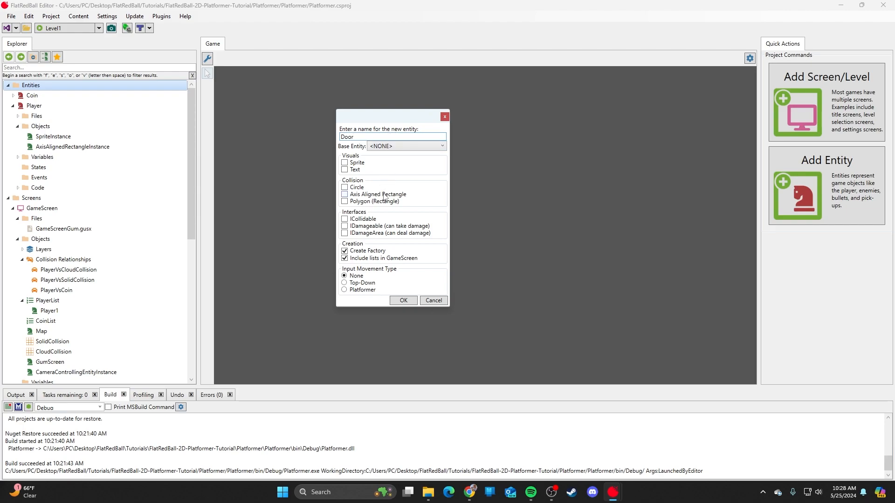
pyautogui.click(386, 198)
pyautogui.click(406, 300)
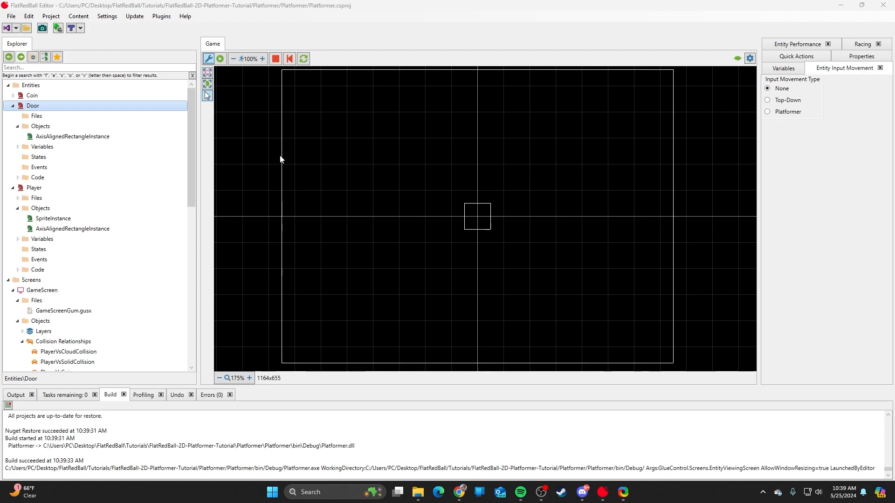
# Try moving Coin1 in Level1 to X 528, Y -112 and return it to X 192, Y -320 above the lowest platform
pyautogui.scroll(-10, 60, 196)
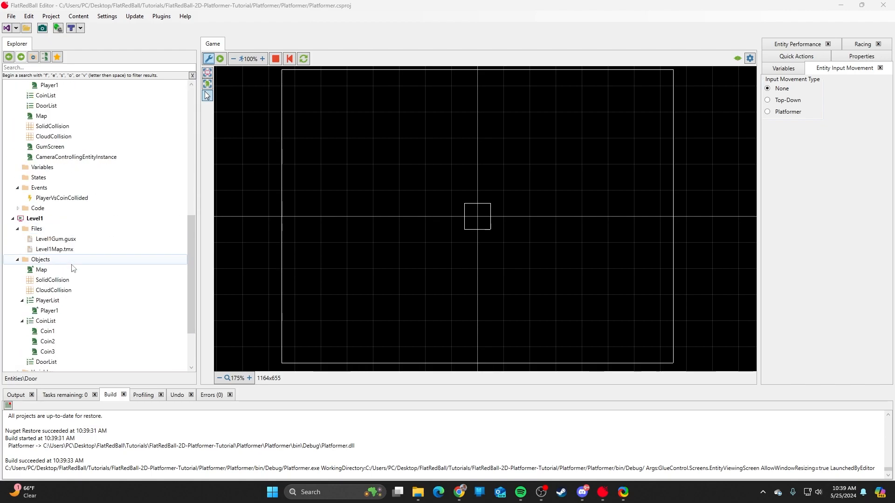
pyautogui.click(60, 188)
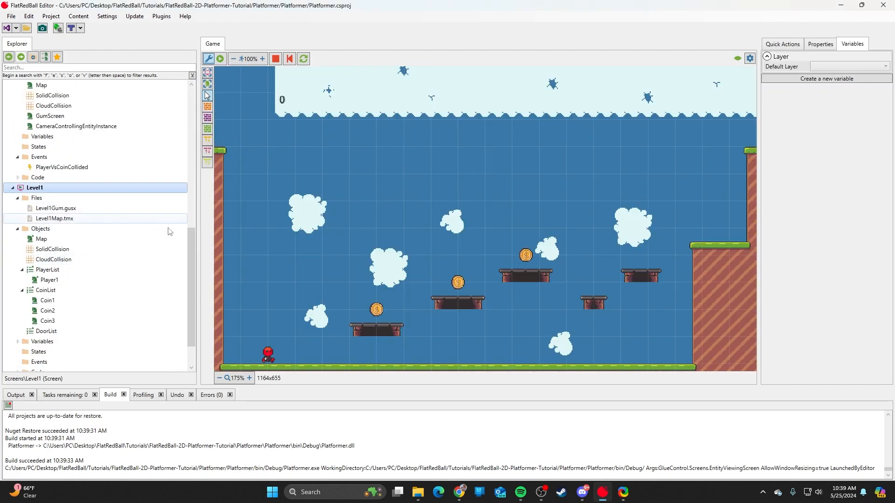
pyautogui.click(378, 311)
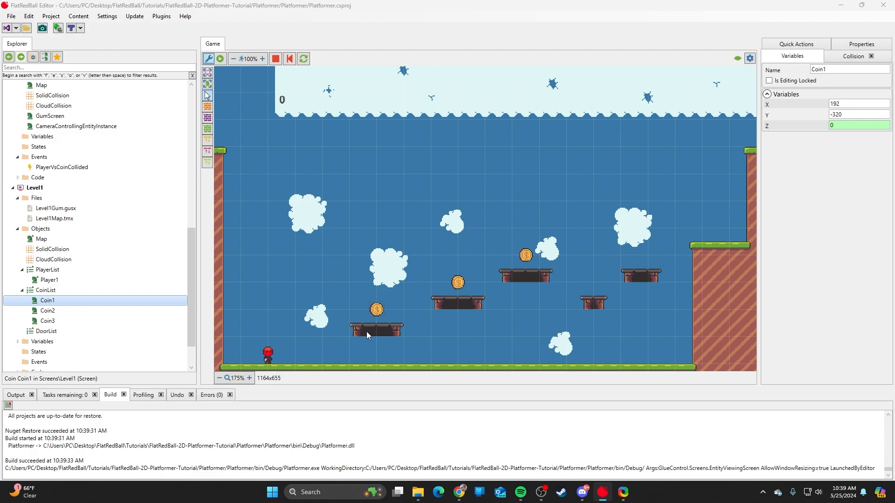
pyautogui.moveTo(375, 313); pyautogui.dragTo(662, 132)
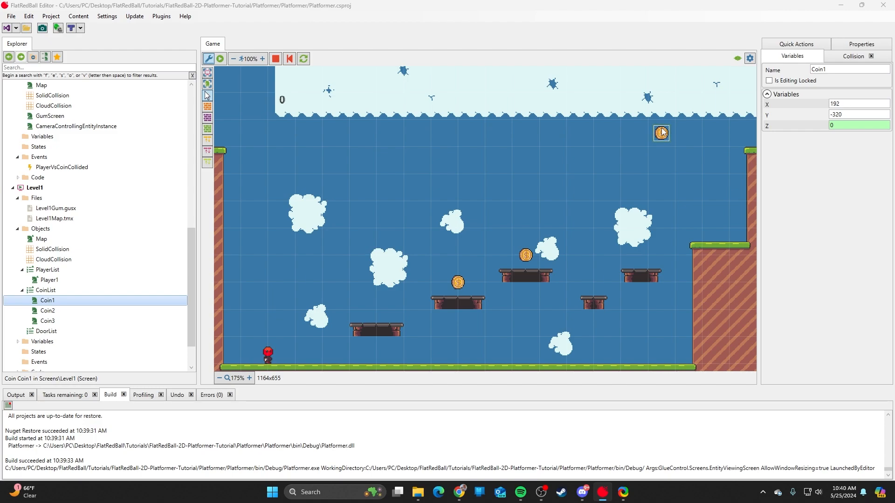
pyautogui.click(855, 104)
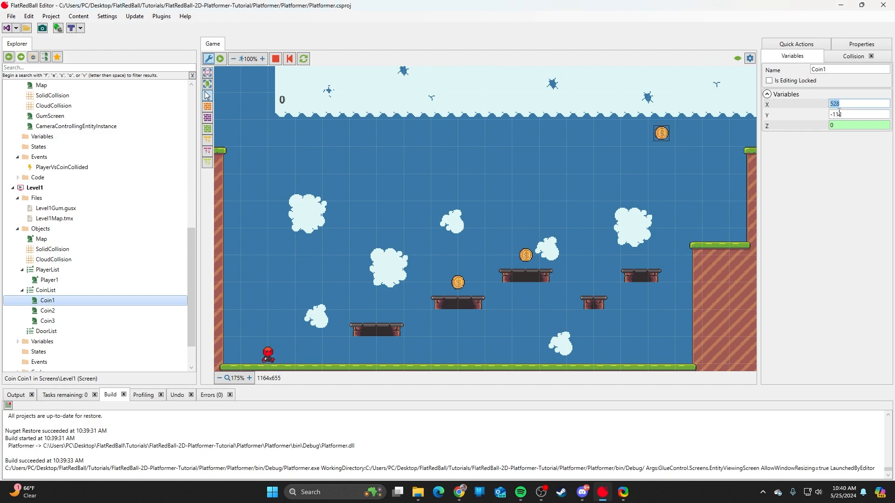
pyautogui.click(845, 113)
pyautogui.click(663, 135)
pyautogui.moveTo(661, 134); pyautogui.dragTo(375, 308)
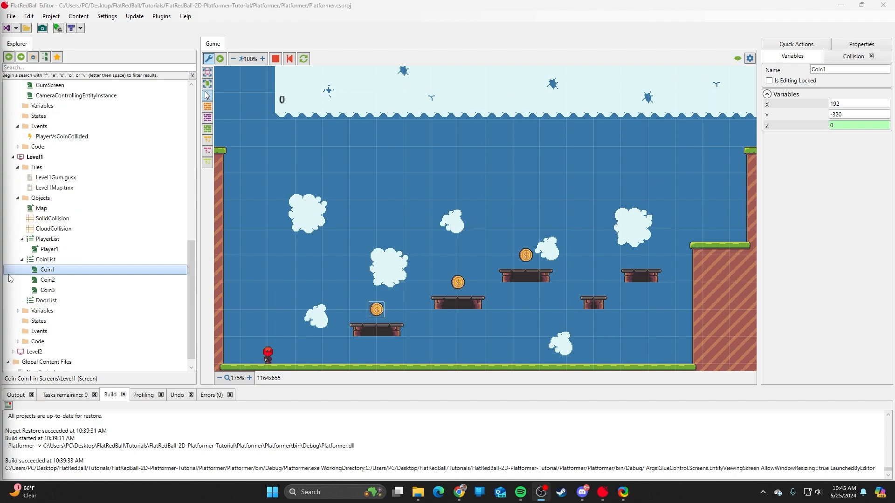
# Start a new variable on the Door entity with type string and the name TargetLevel
pyautogui.scroll(10, 60, 127)
pyautogui.click(53, 106)
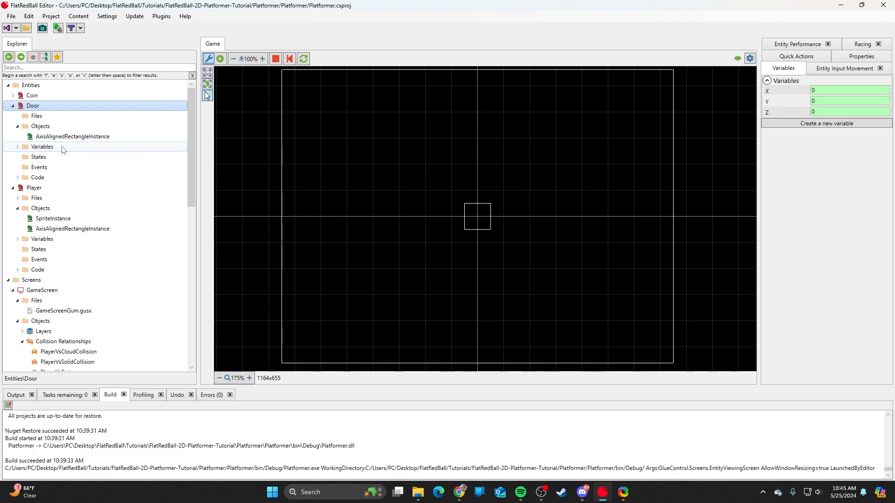
pyautogui.rightClick(64, 148)
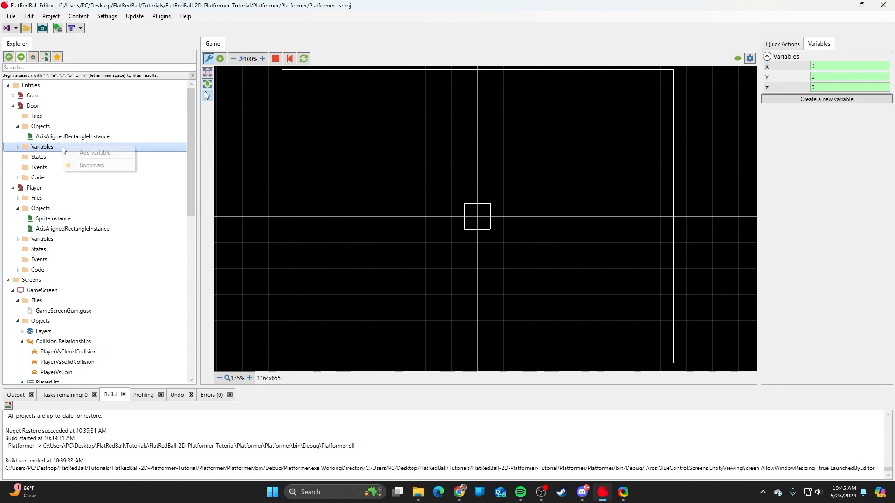
pyautogui.click(119, 152)
pyautogui.moveTo(112, 23); pyautogui.dragTo(437, 78)
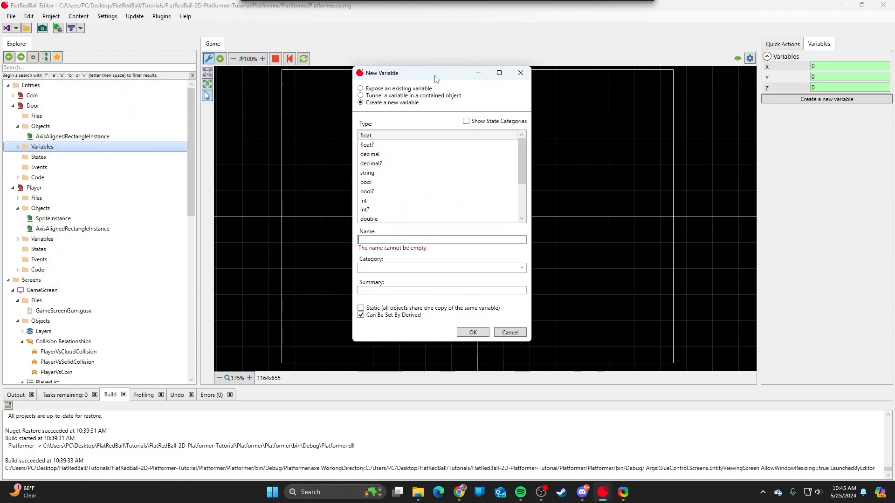
pyautogui.click(393, 175)
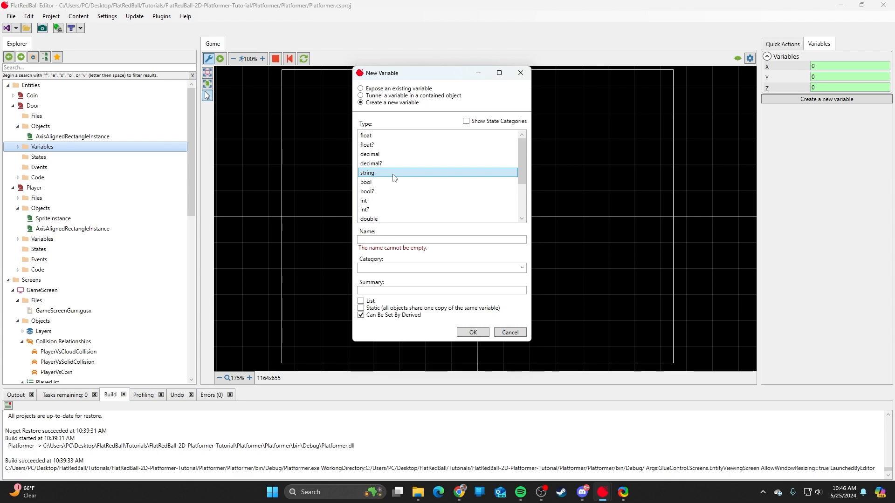
pyautogui.click(400, 238)
pyautogui.write('Targe')
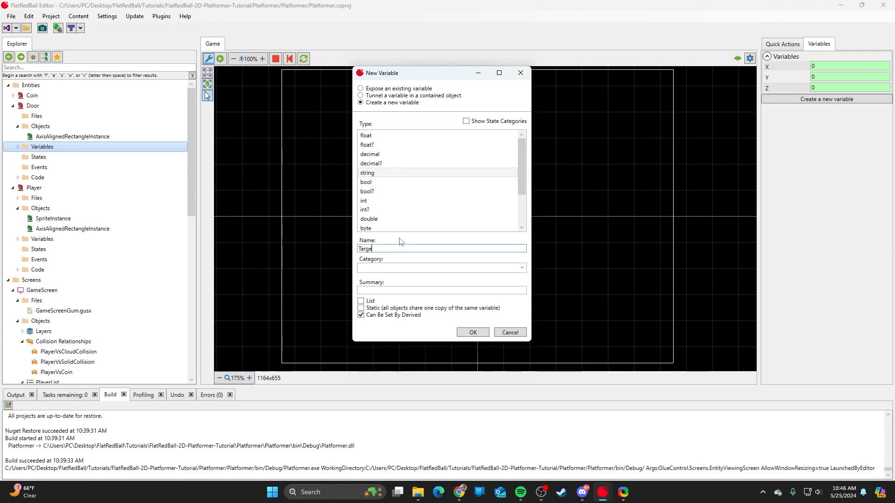
pyautogui.write('tLevel')
# Enter the summary "The name of the screen to go to when the Player collides with the door." and create the variable
pyautogui.click(427, 292)
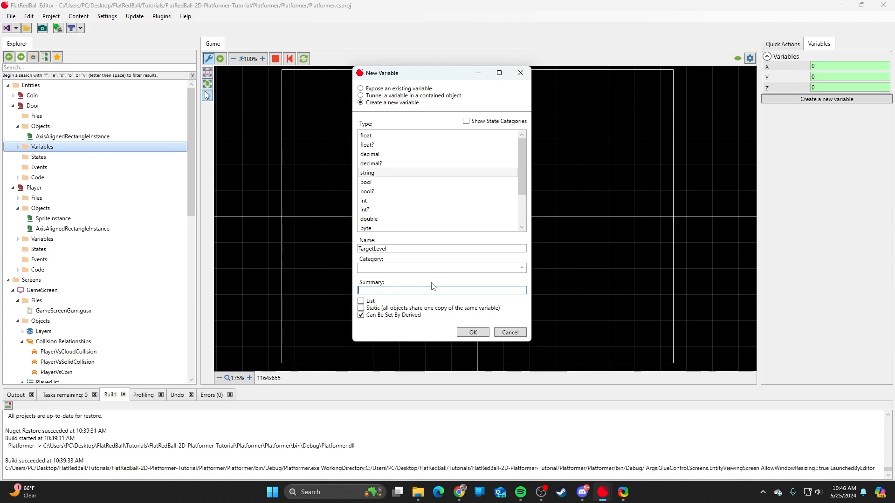
pyautogui.write('he name of the screen to go to when the Player ')
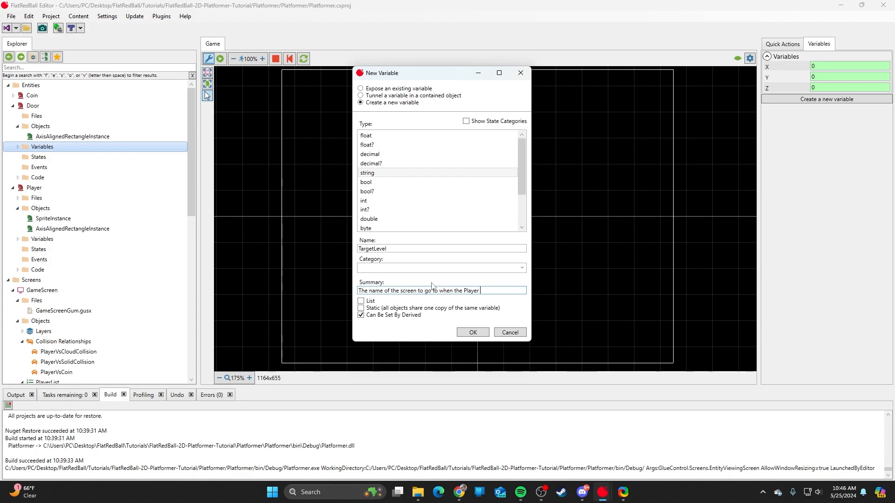
pyautogui.write('collides with the door.')
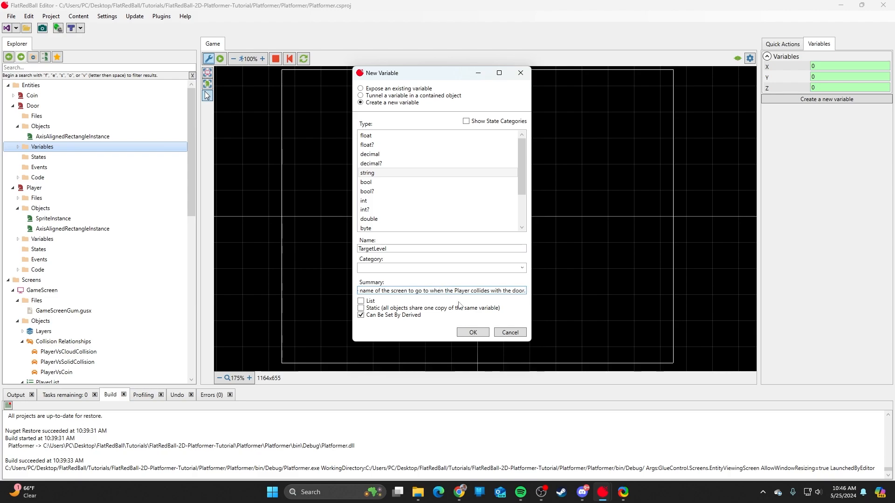
pyautogui.click(477, 334)
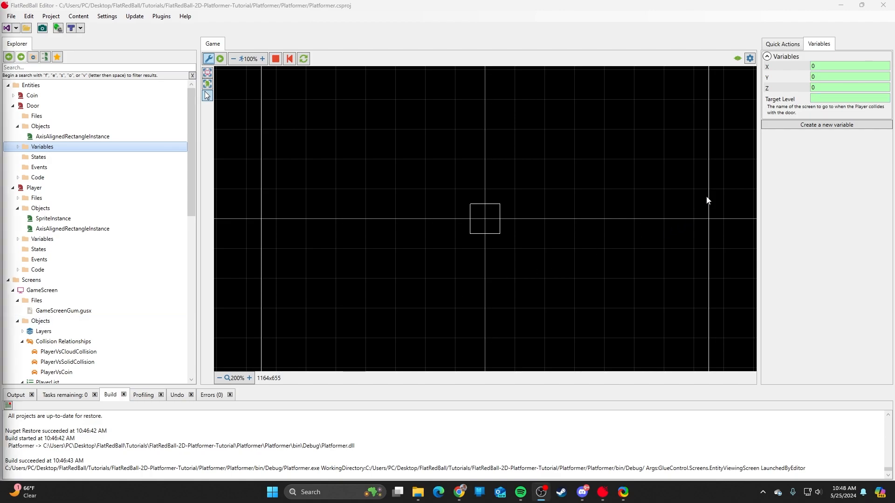
pyautogui.click(825, 99)
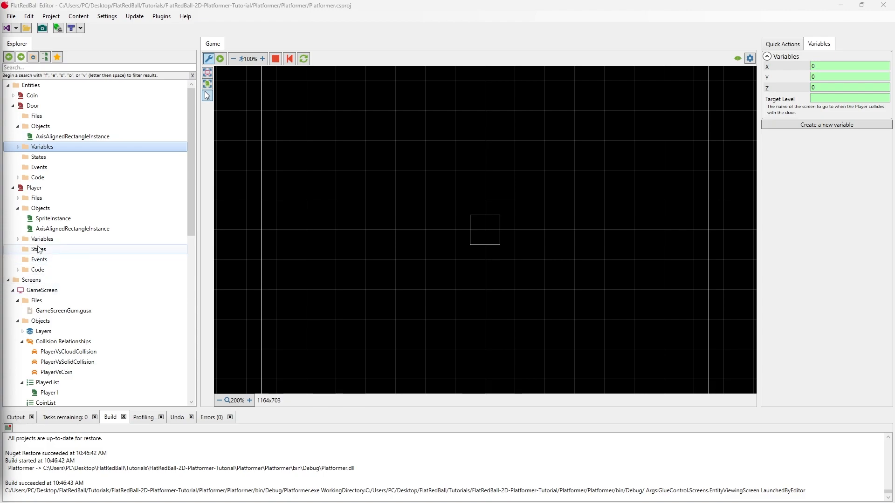
# Create a collision relationship between PlayerList and DoorList in GameScreen
pyautogui.scroll(-1, 73, 250)
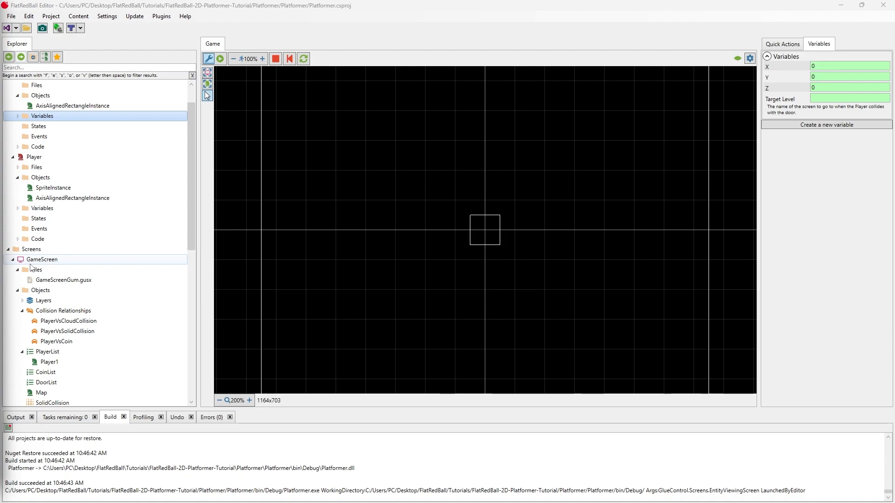
pyautogui.scroll(-2, 80, 291)
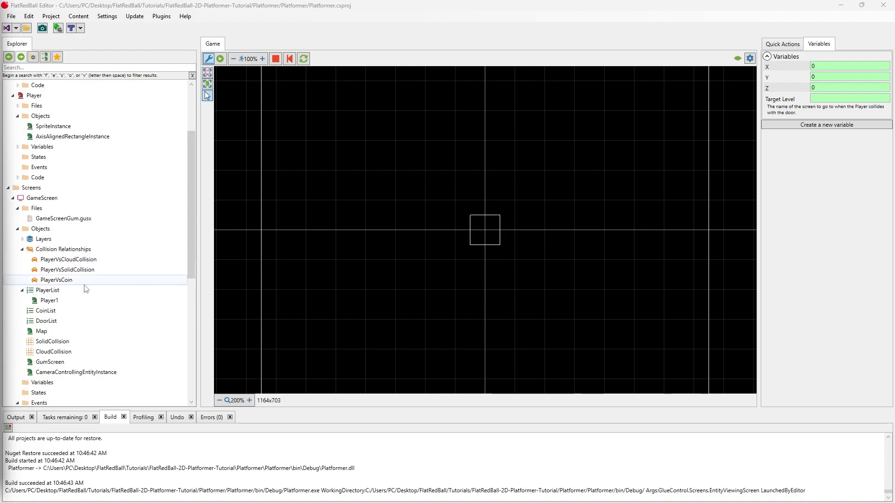
pyautogui.moveTo(55, 294); pyautogui.dragTo(45, 325)
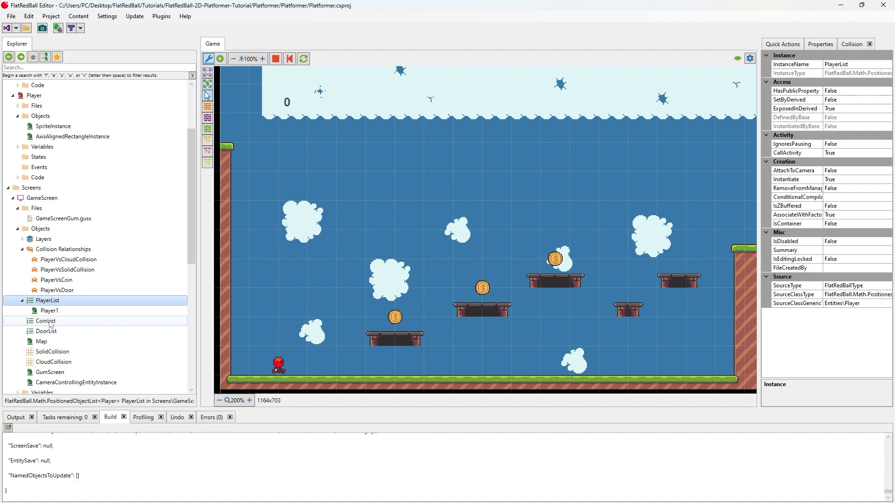
# Add a collision event to the PlayerVsDoor relationship, leaving its physics at No Physics
pyautogui.click(65, 291)
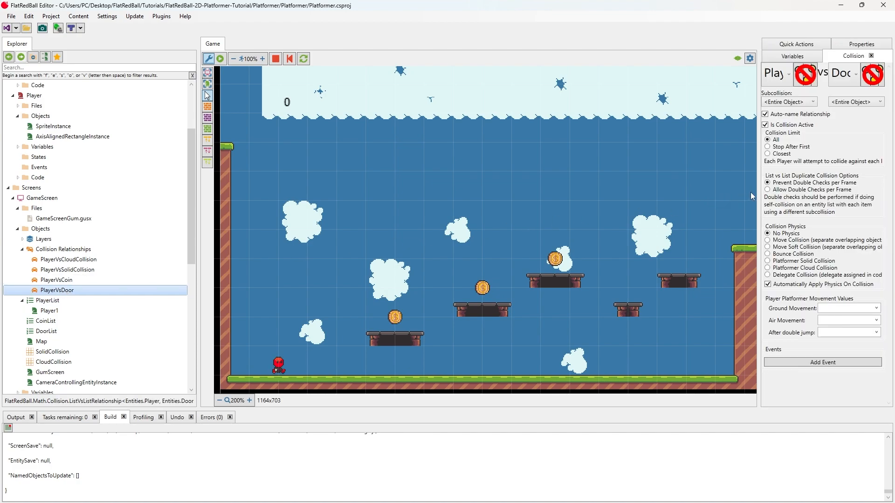
pyautogui.moveTo(757, 192); pyautogui.dragTo(721, 188)
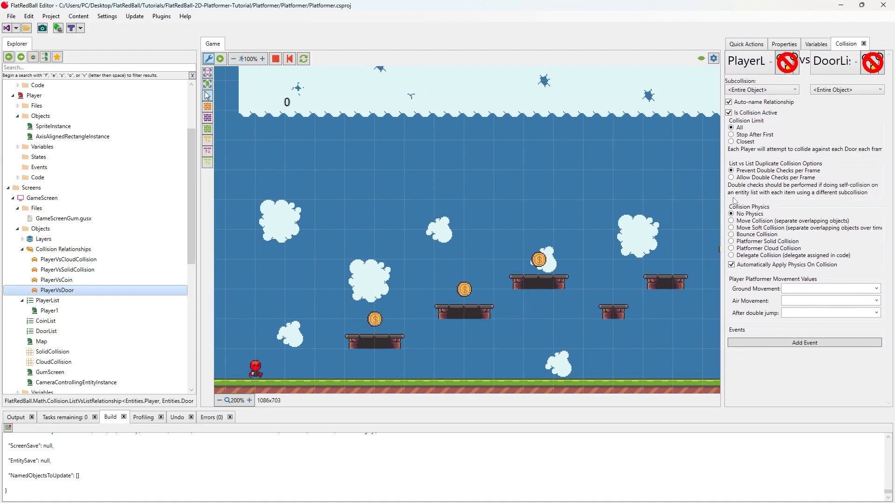
pyautogui.click(802, 344)
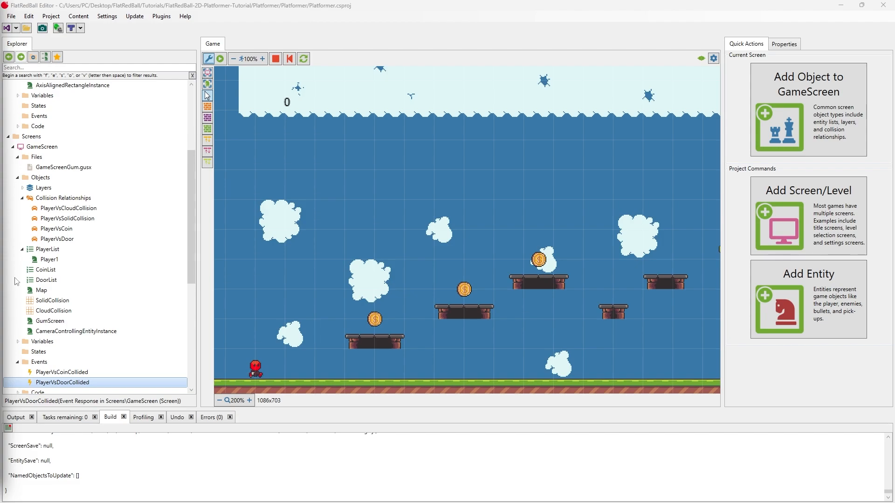
# Open the project in Visual Studio and place the cursor in the empty body of OnPlayerVsDoorCollided in GameScreen.Event.cs
pyautogui.click(7, 28)
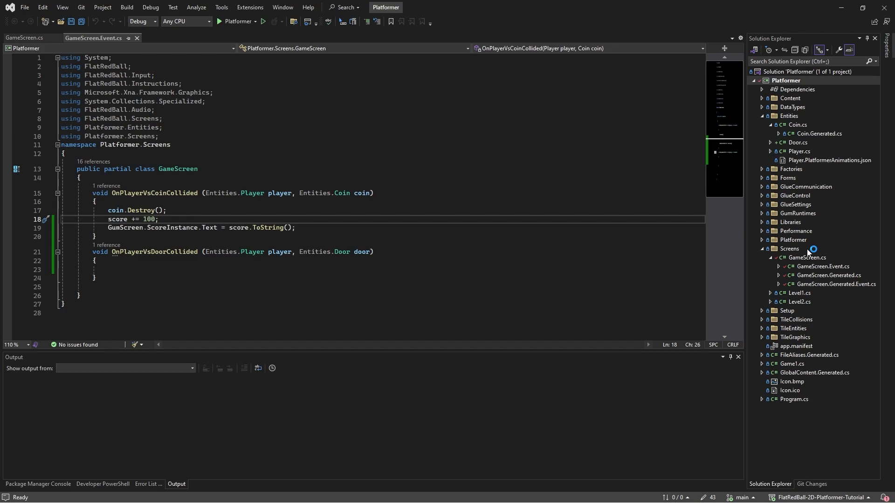
pyautogui.click(841, 267)
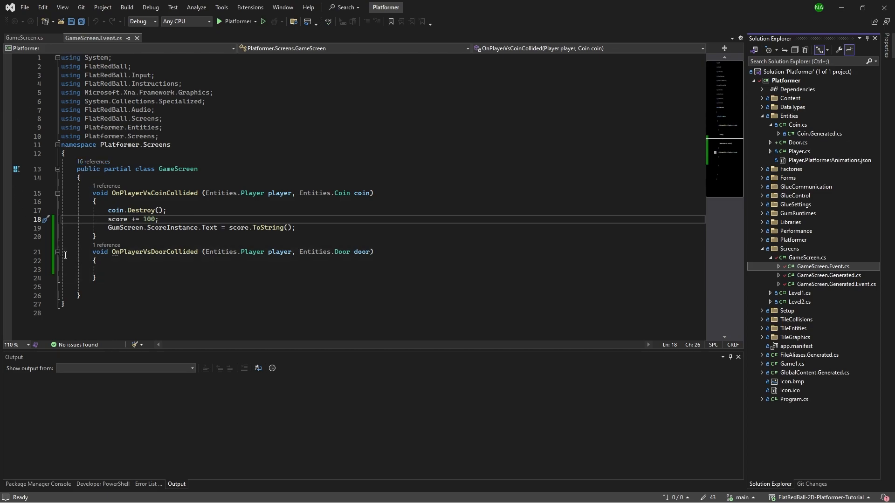
pyautogui.moveTo(113, 193); pyautogui.dragTo(195, 194)
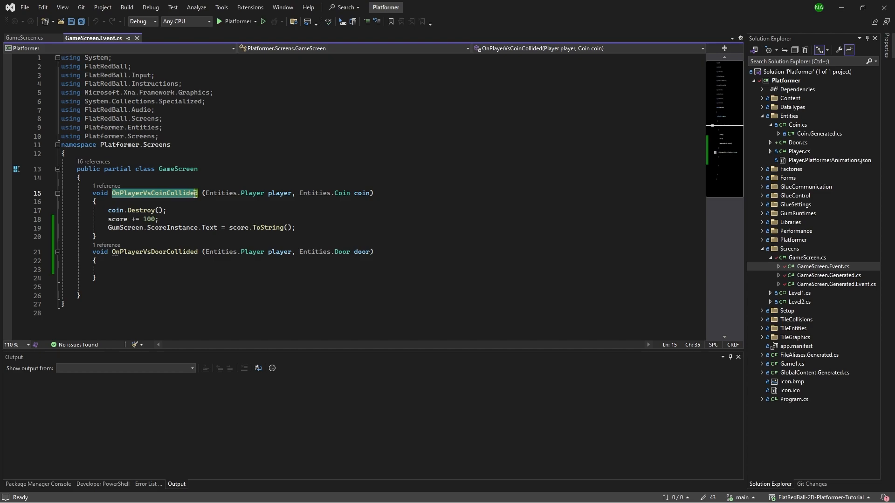
pyautogui.moveTo(113, 252); pyautogui.dragTo(186, 249)
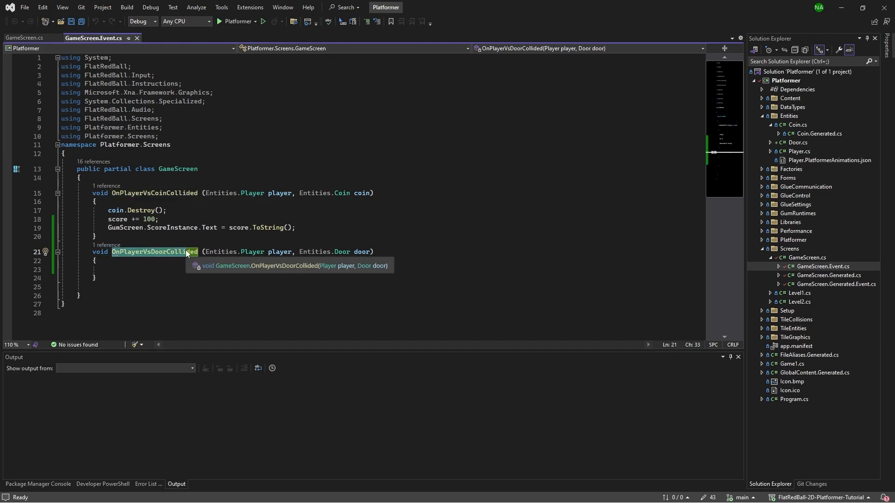
pyautogui.click(164, 270)
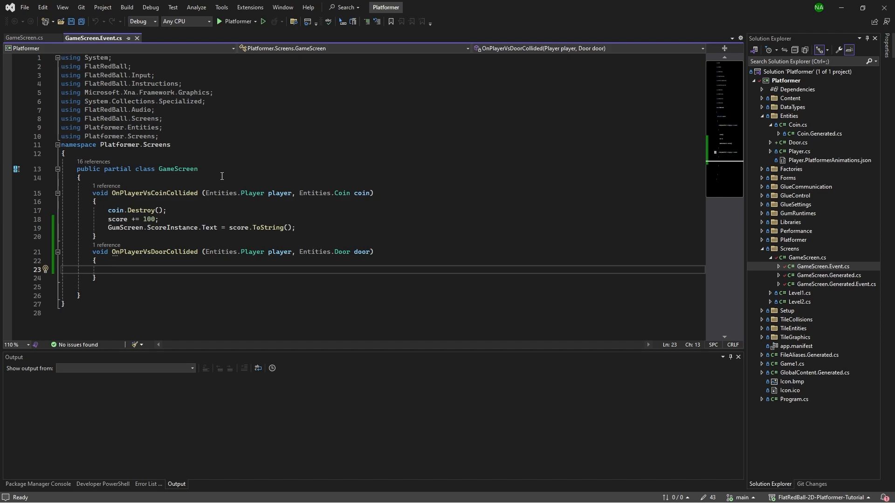
# Write the statement MoveToScreen(door.TargetLevel); in the body of OnPlayerVsDoorCollided
pyautogui.write('Move')
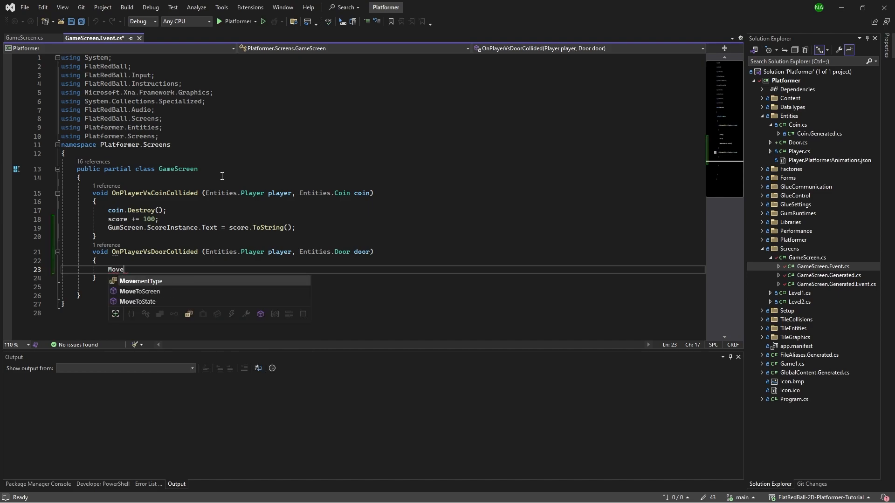
pyautogui.press('Down')
pyautogui.press('Tab')
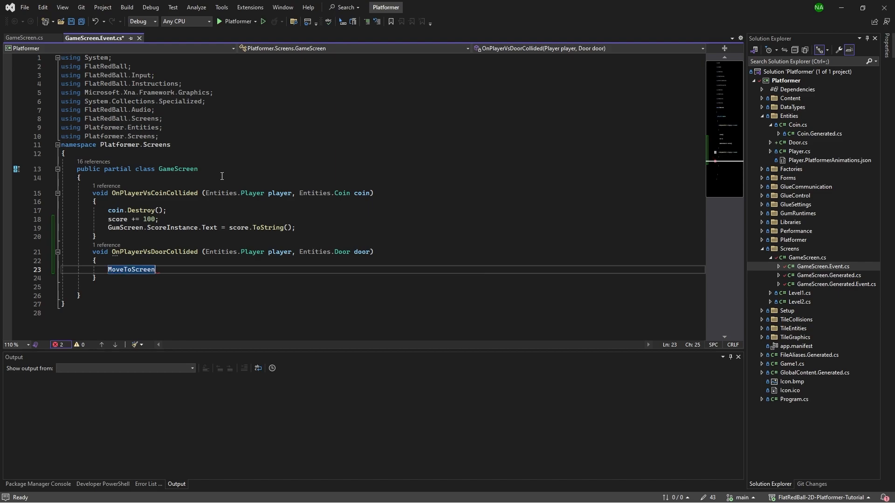
pyautogui.write('(doo')
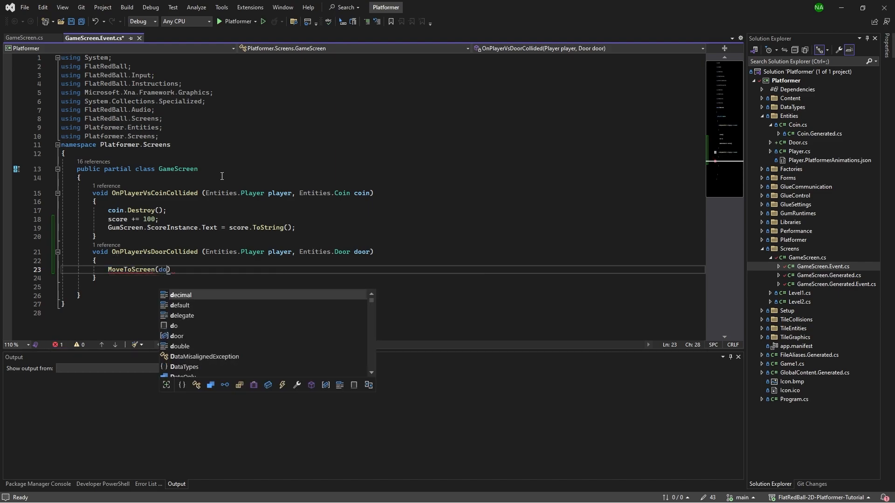
pyautogui.write('r.')
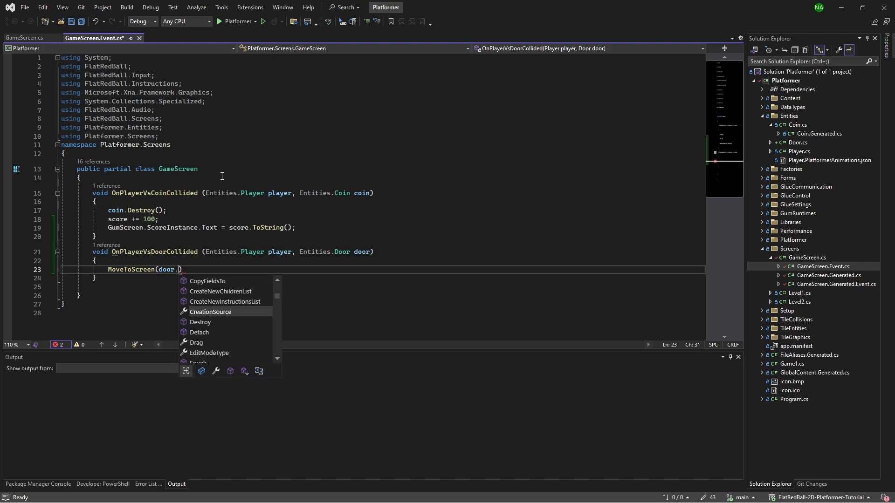
pyautogui.write('TargetLevel')
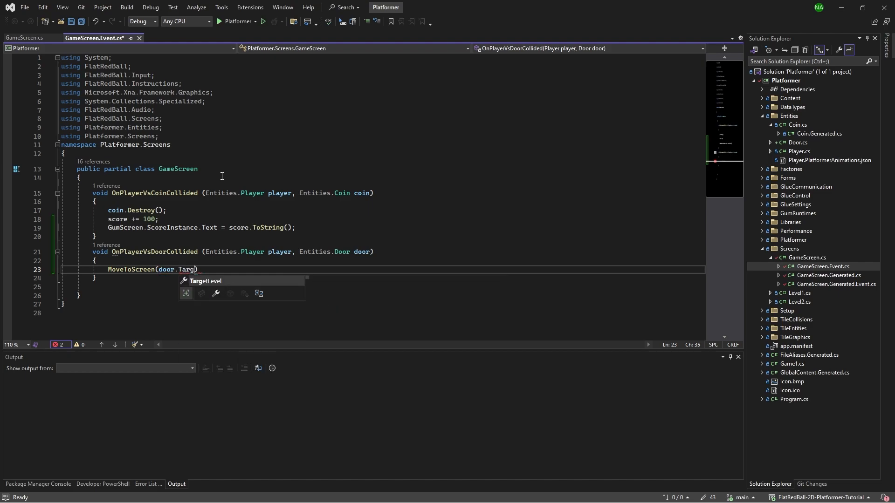
pyautogui.write(')')
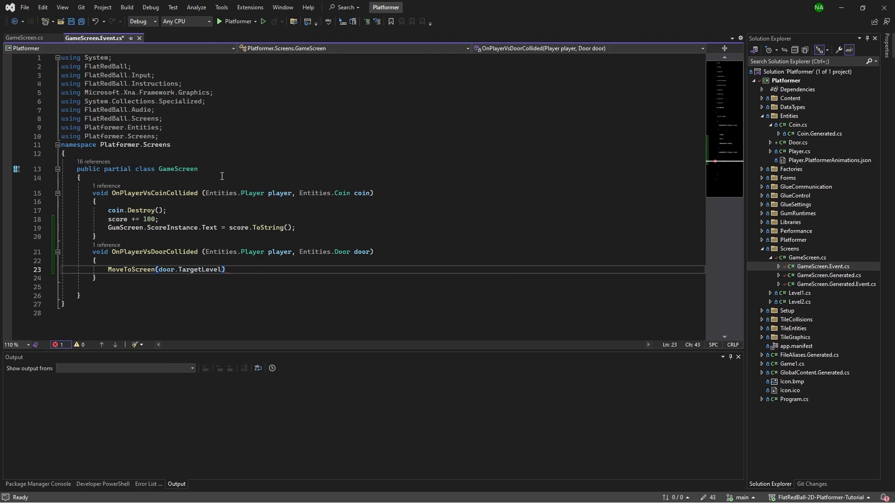
pyautogui.write(';')
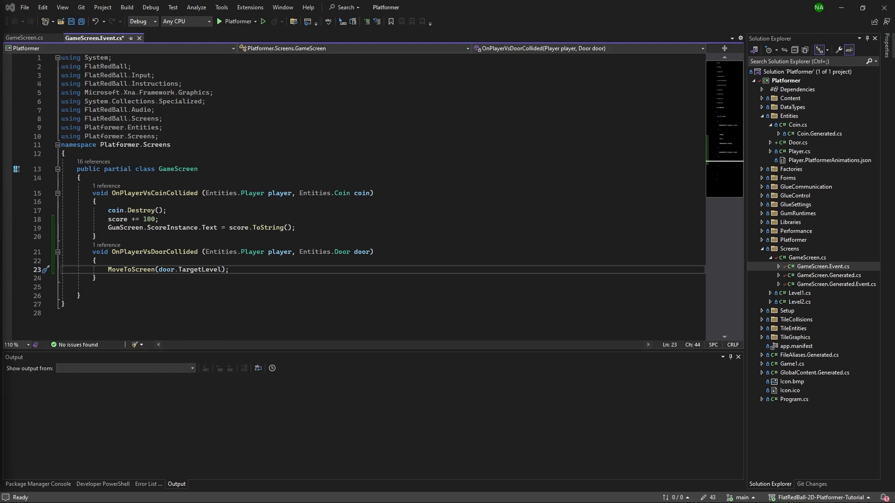
# Return to the FlatRedBall Editor and add an instance of the Door entity to Level1
pyautogui.click(841, 8)
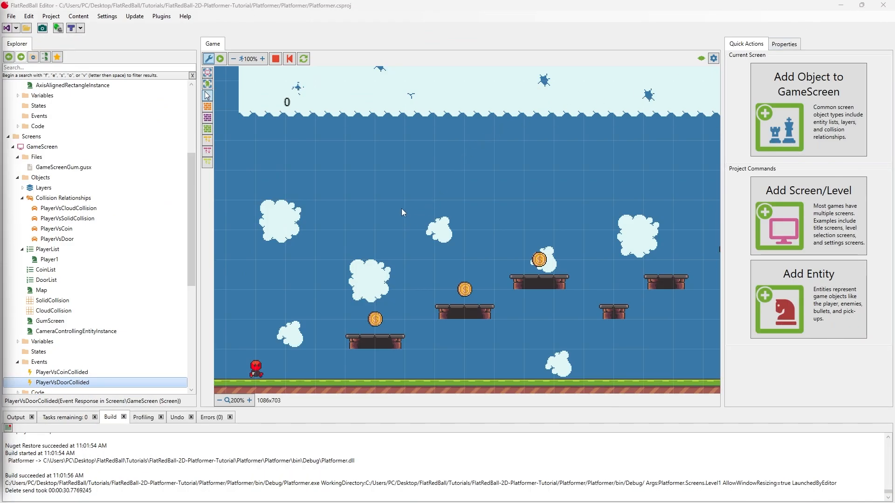
pyautogui.scroll(-2, 67, 299)
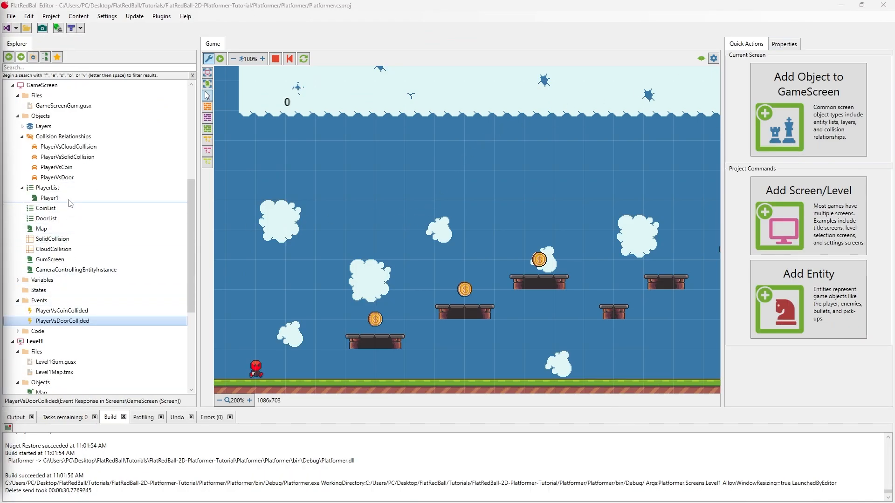
pyautogui.scroll(3, 63, 198)
pyautogui.scroll(-5, 66, 198)
pyautogui.click(44, 278)
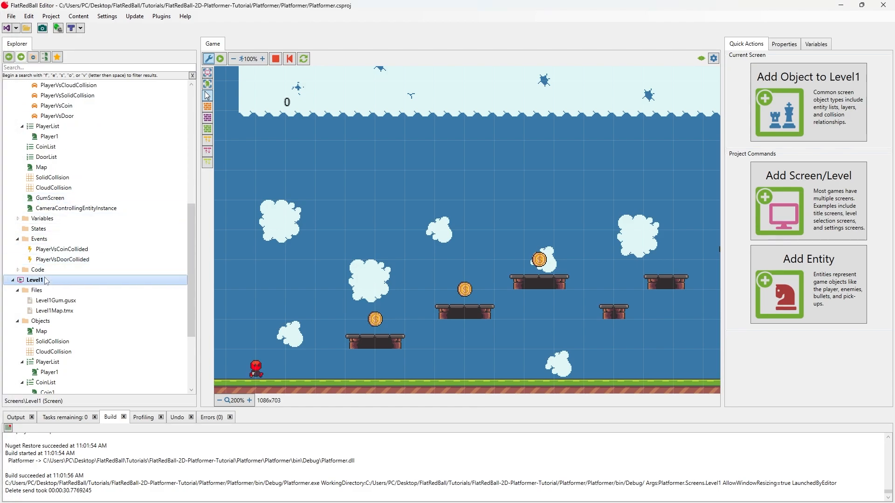
pyautogui.scroll(6, 52, 284)
pyautogui.scroll(3, 54, 288)
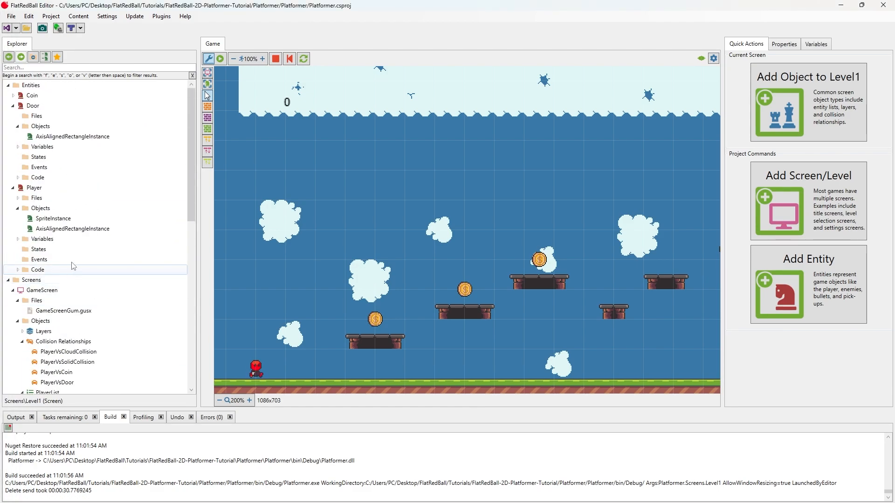
pyautogui.moveTo(40, 107); pyautogui.dragTo(500, 195)
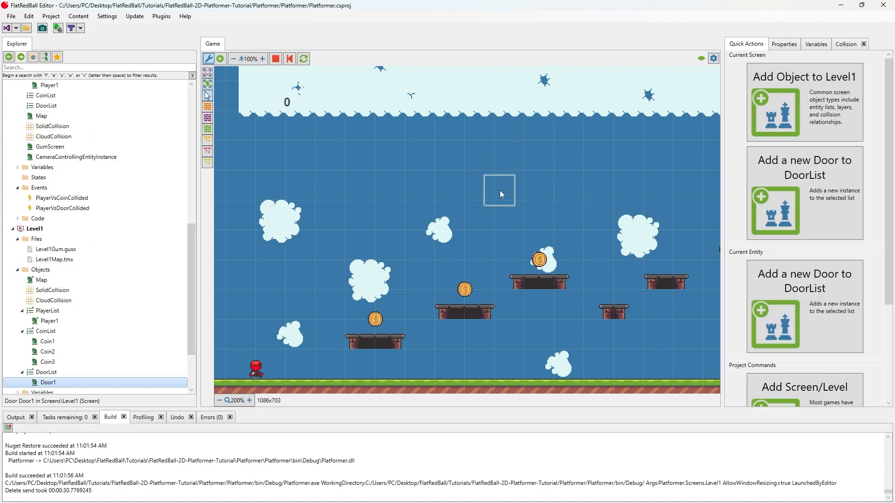
# Move Door1 just above the raised grassy ledge at the far end of Level1, at about X 592, Y -208
pyautogui.moveTo(514, 247); pyautogui.dragTo(265, 217, button='middle')
pyautogui.moveTo(265, 217); pyautogui.dragTo(517, 242)
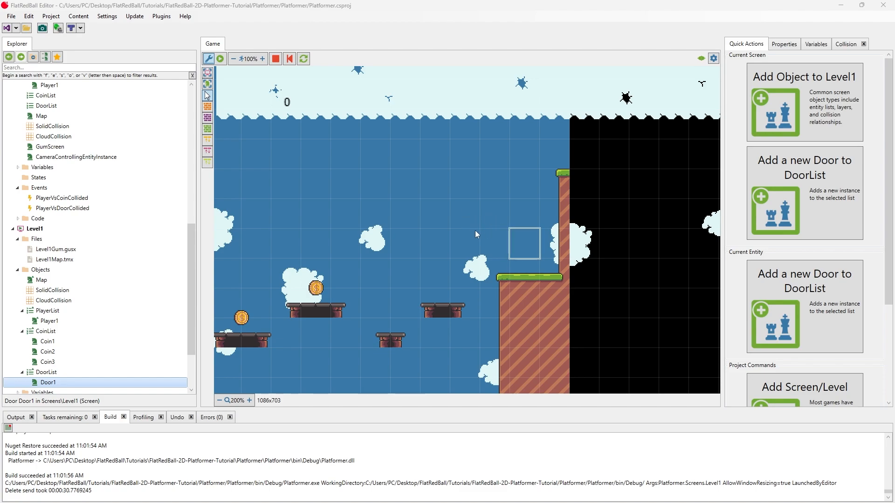
pyautogui.moveTo(400, 210); pyautogui.dragTo(495, 215, button='middle')
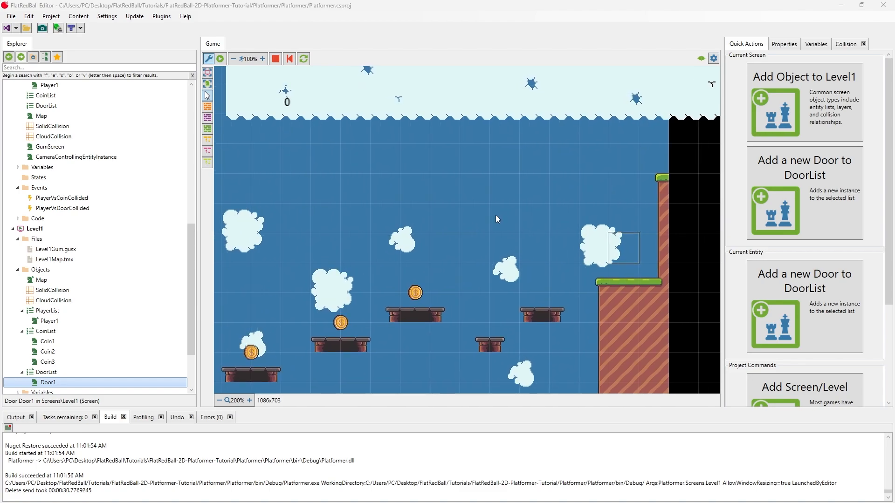
# Set Door1's Target Level variable to Level2 and collapse Level1 in the project tree
pyautogui.click(821, 45)
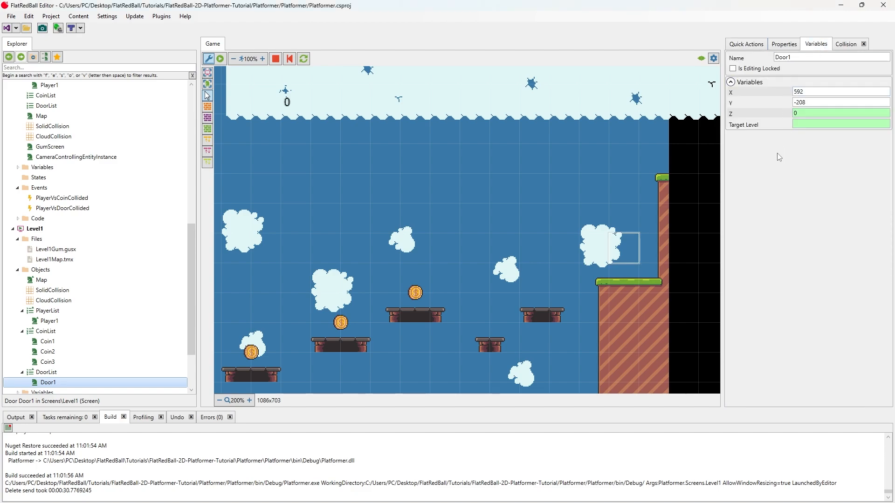
pyautogui.click(796, 124)
pyautogui.write('Level2')
pyautogui.scroll(-3, 78, 267)
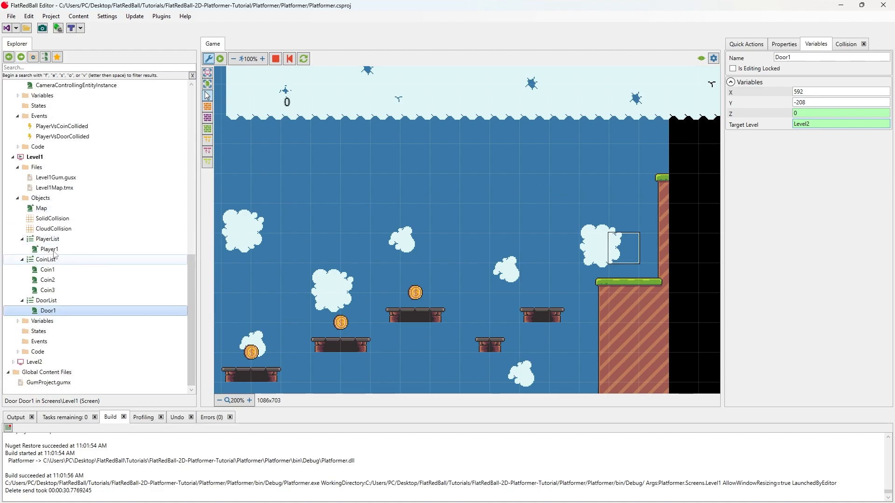
pyautogui.click(13, 157)
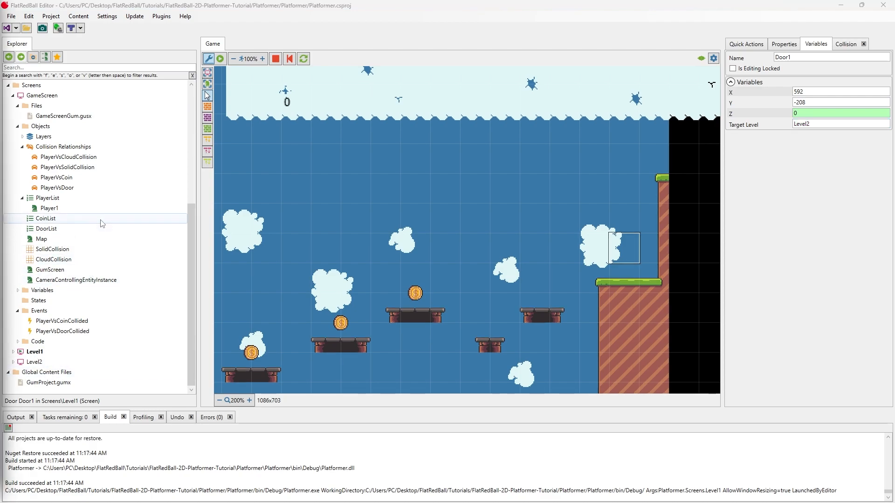
# Run the game in play mode and guide the player over the coin platforms into the door on the ledge
pyautogui.click(220, 58)
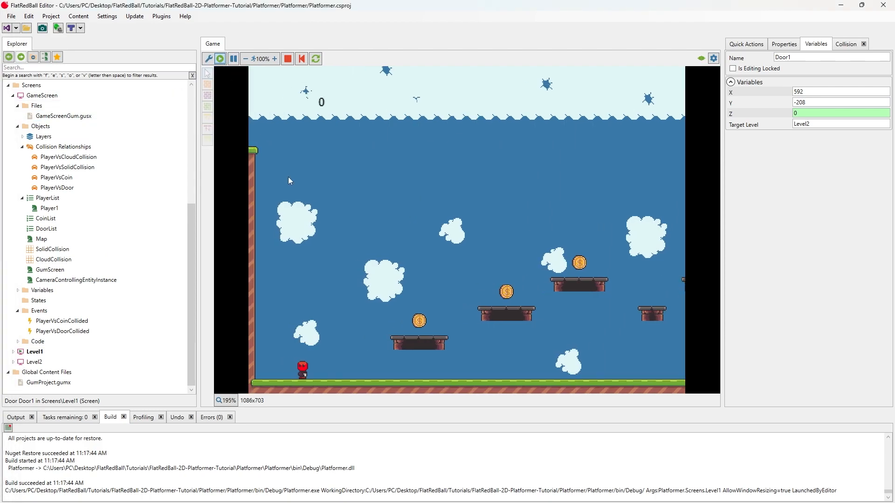
pyautogui.click(415, 294)
pyautogui.press('d')
pyautogui.press('space')
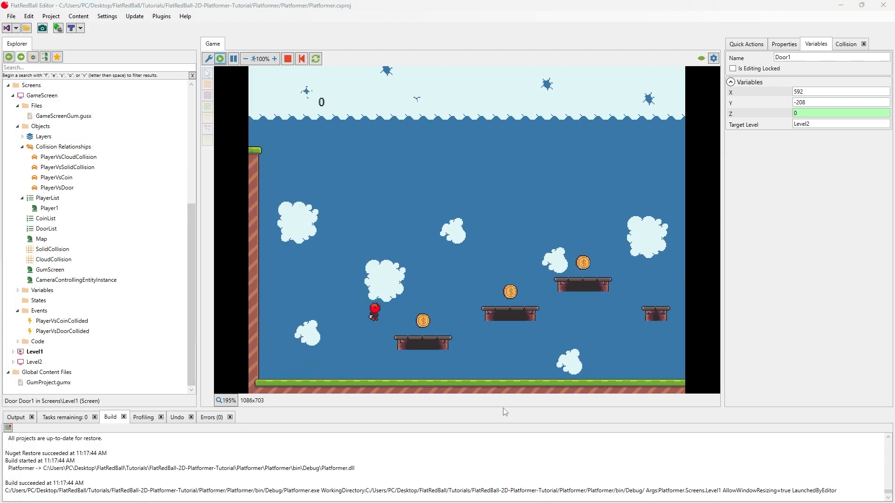
pyautogui.press('a')
pyautogui.press('d')
pyautogui.press('space')
pyautogui.press('d')
pyautogui.press('space')
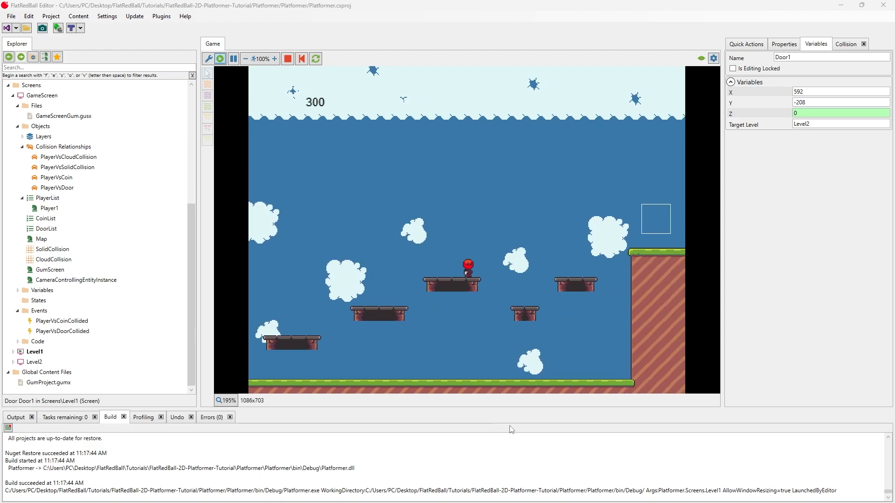
pyautogui.press('d')
pyautogui.press('space')
pyautogui.press('d')
pyautogui.press('space')
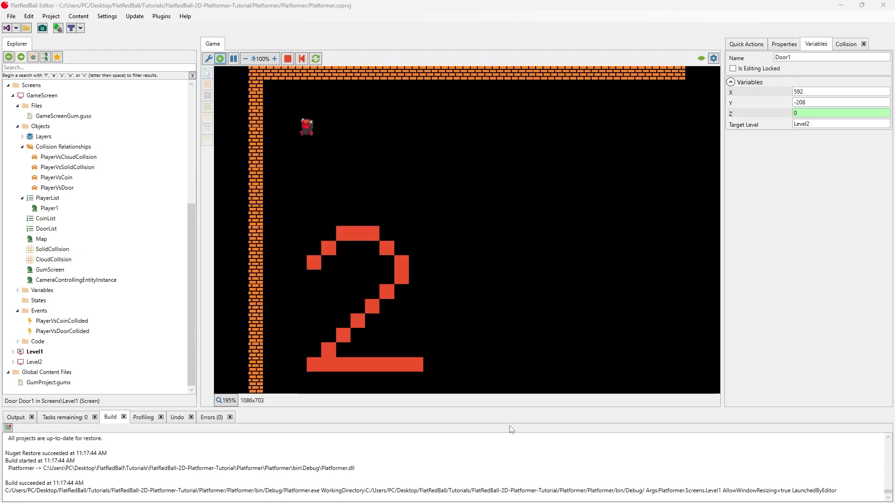
# Walk the player back and forth along Level2's brick floor to examine the level and its score display
pyautogui.press('d')
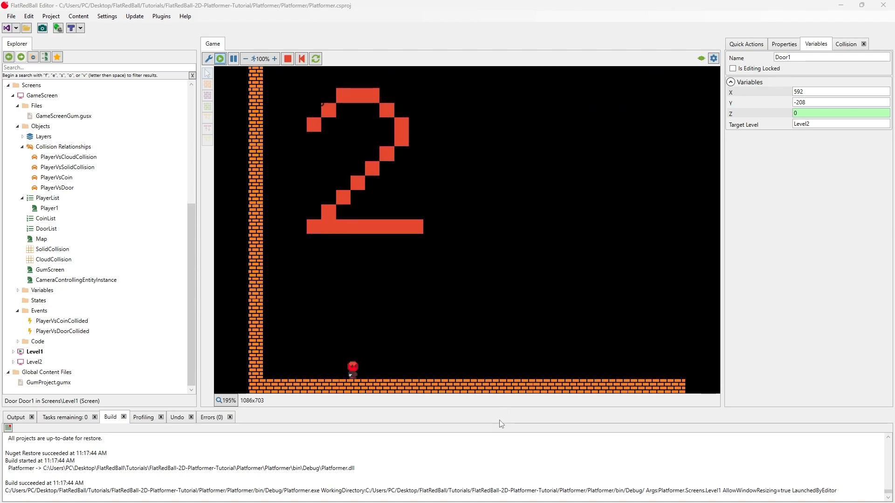
pyautogui.press('a')
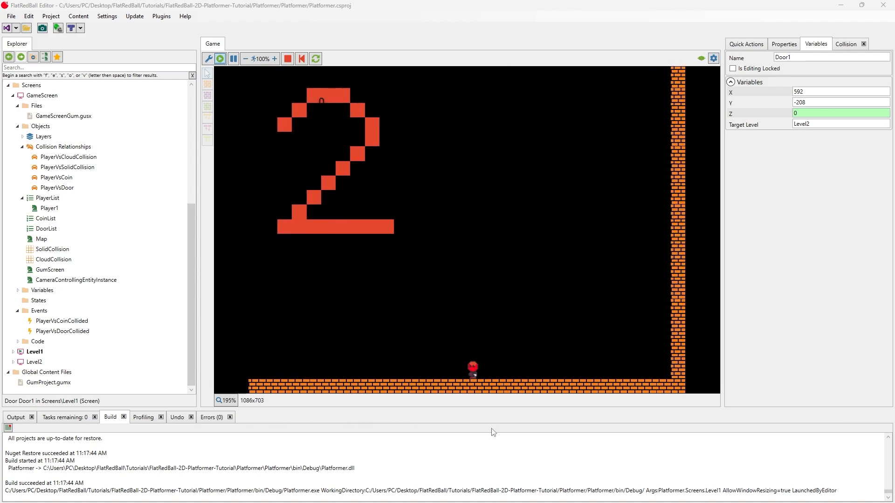
pyautogui.press('a')
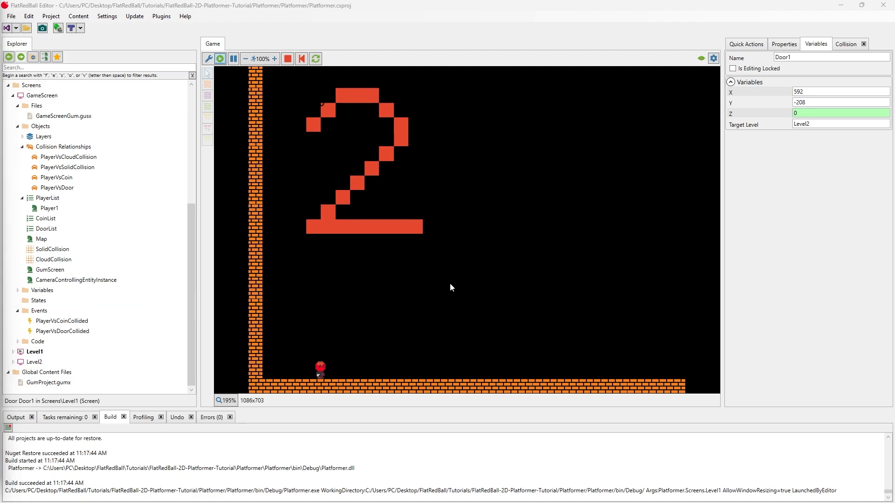
pyautogui.press('Right')
pyautogui.press('Right')
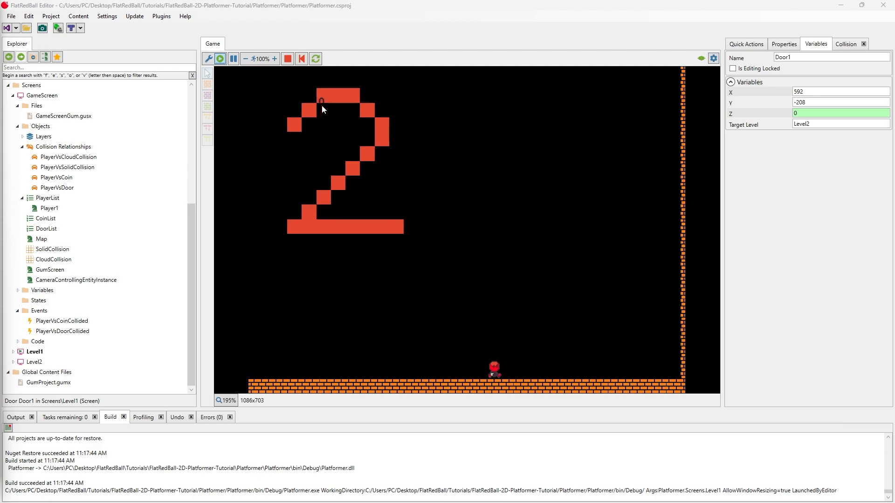
pyautogui.press('Left')
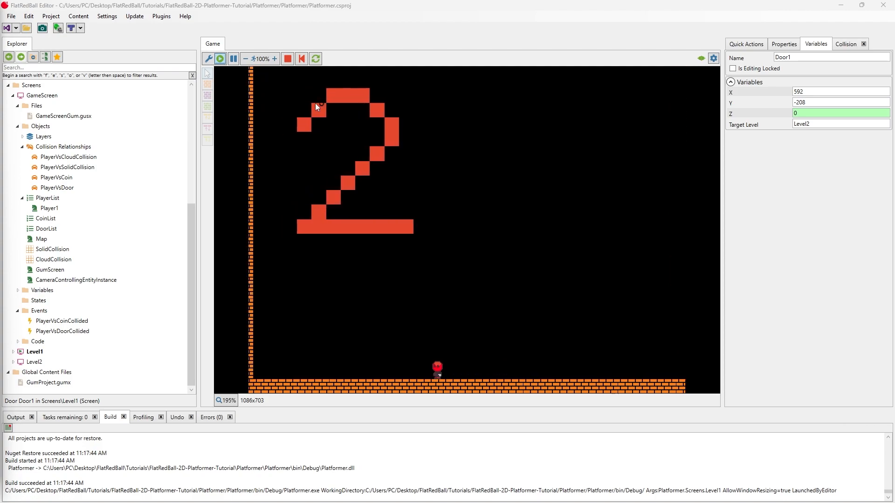
pyautogui.press('Right')
pyautogui.press('Left')
pyautogui.press('Right')
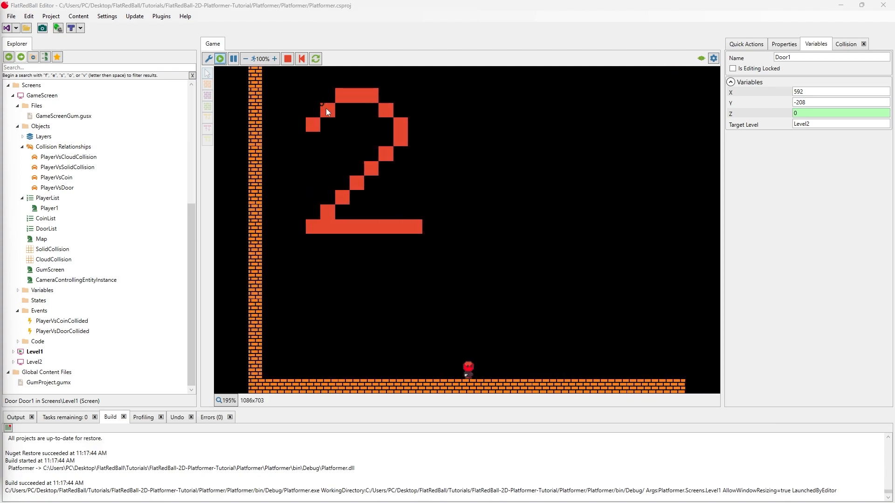
pyautogui.press('Left')
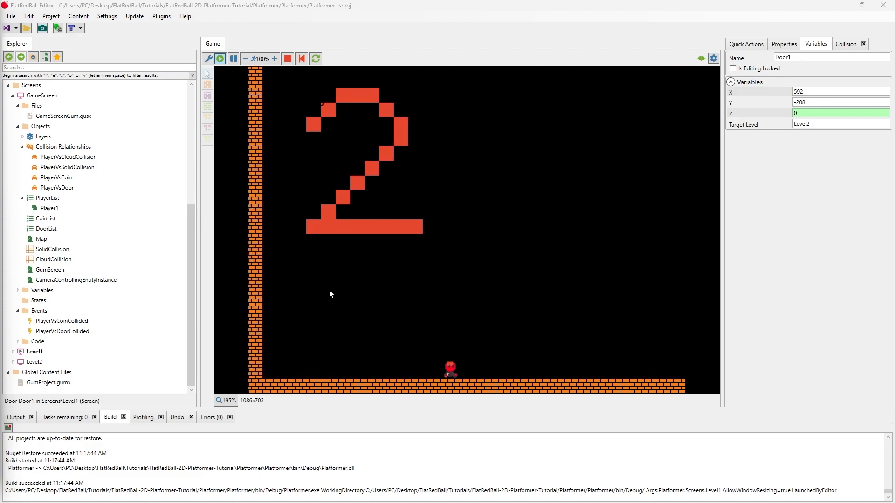